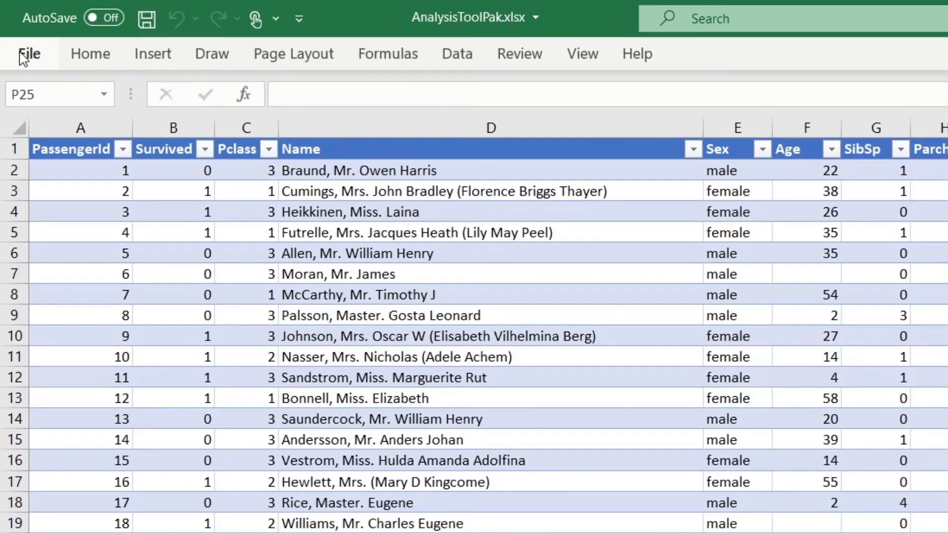
- Open the Add-ins page of Excel Options with Excel Add-ins selected in the Manage list
{"action": "left_click", "coordinate": [22, 58]}
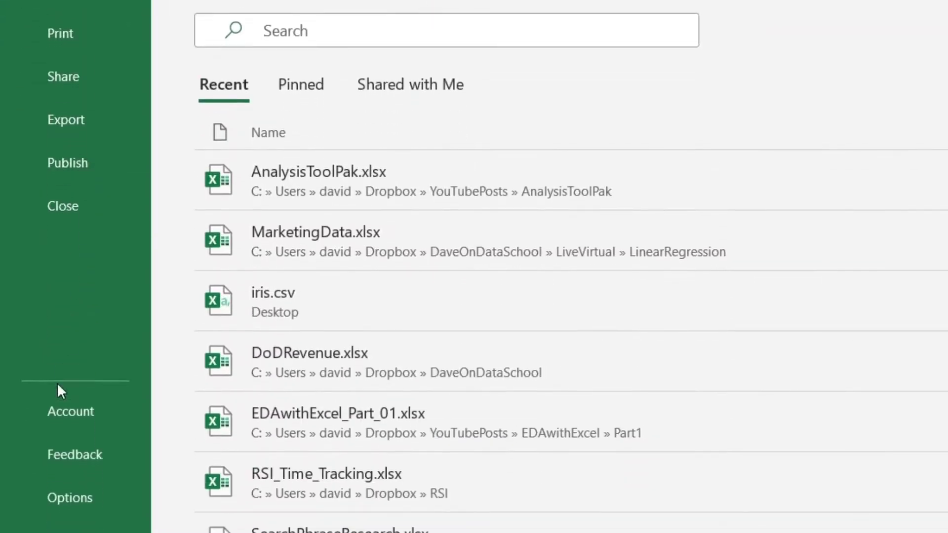
{"action": "left_click", "coordinate": [84, 500]}
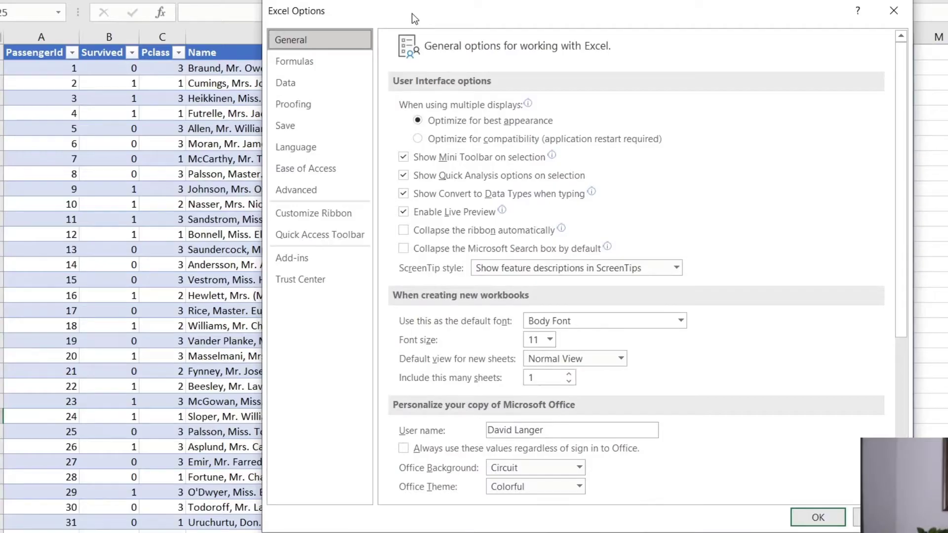
{"action": "left_click", "coordinate": [322, 258]}
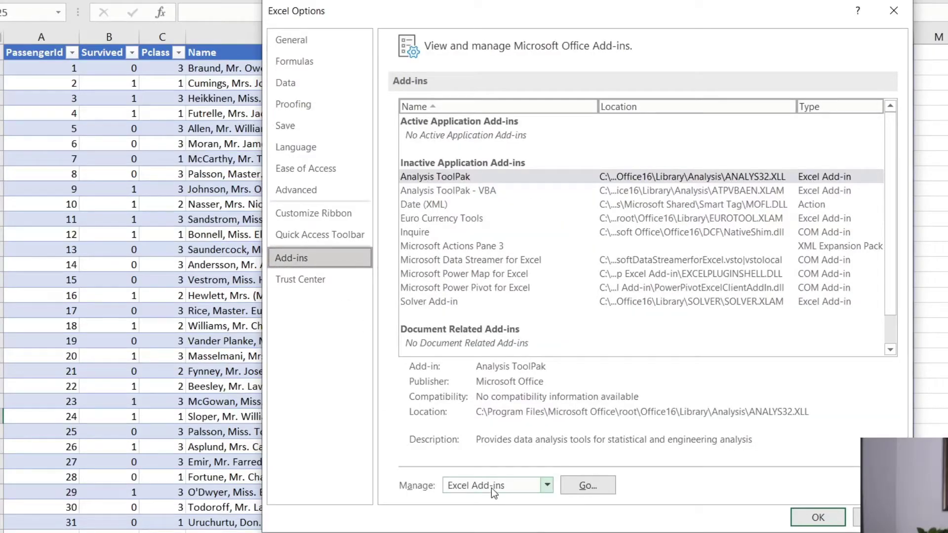
{"action": "left_click", "coordinate": [546, 485]}
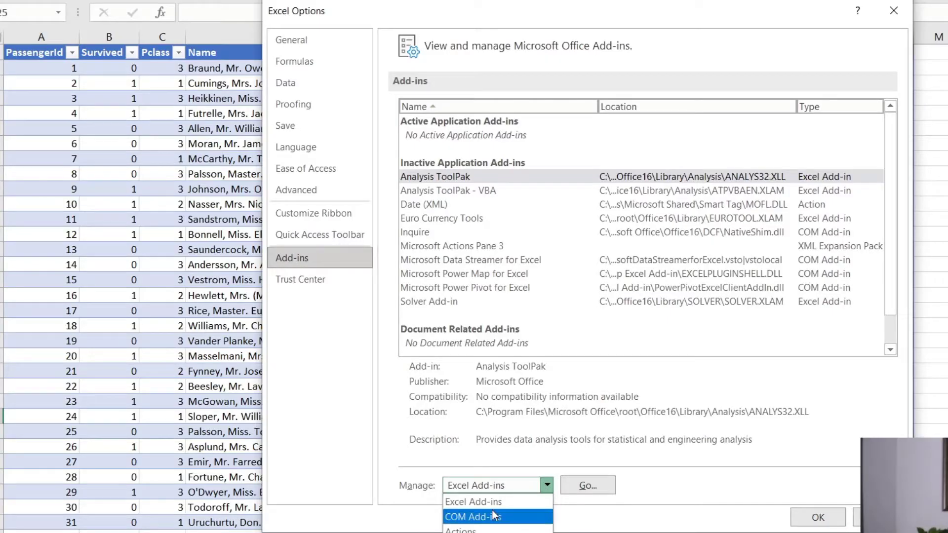
{"action": "left_click", "coordinate": [481, 501]}
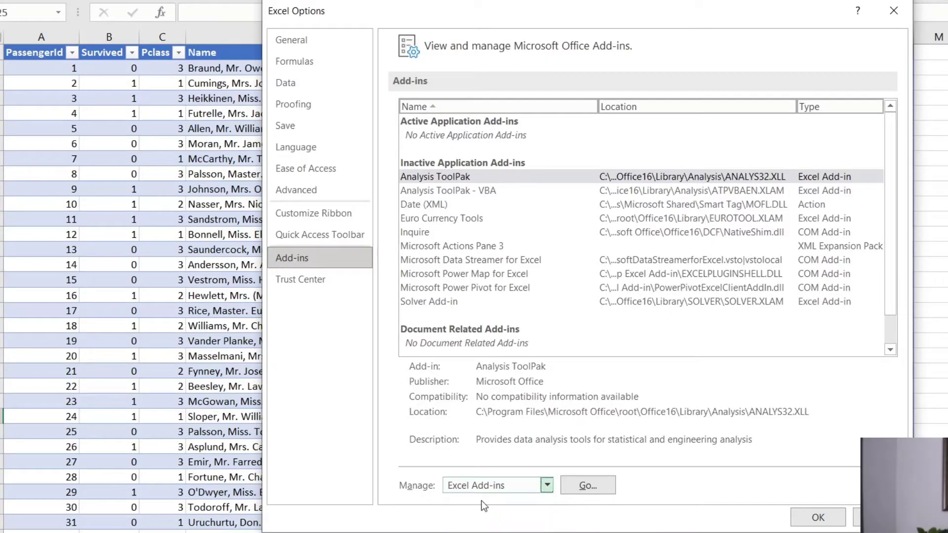
- Enable the Analysis ToolPak in the Excel Add-ins dialog and confirm
{"action": "left_click", "coordinate": [590, 486]}
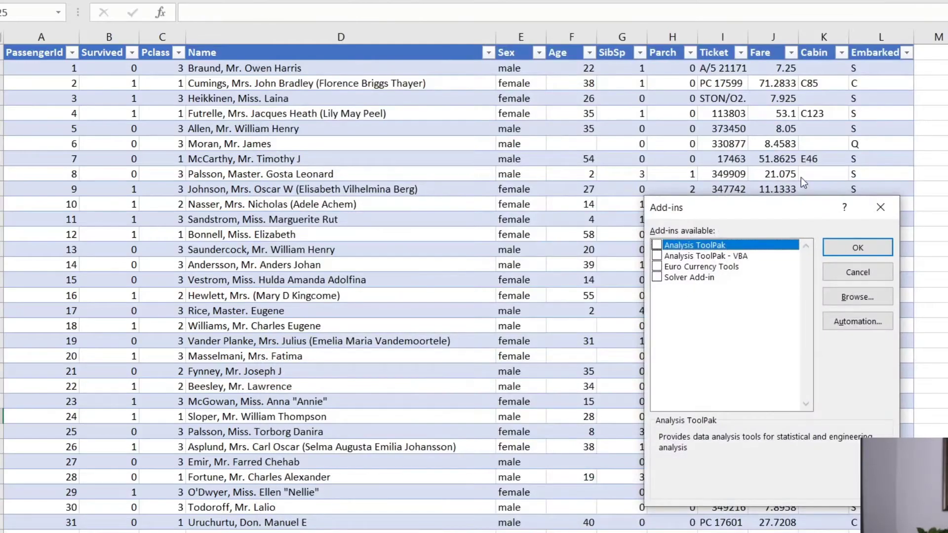
{"action": "left_click_drag", "start_coordinate": [777, 200], "coordinate": [496, 12]}
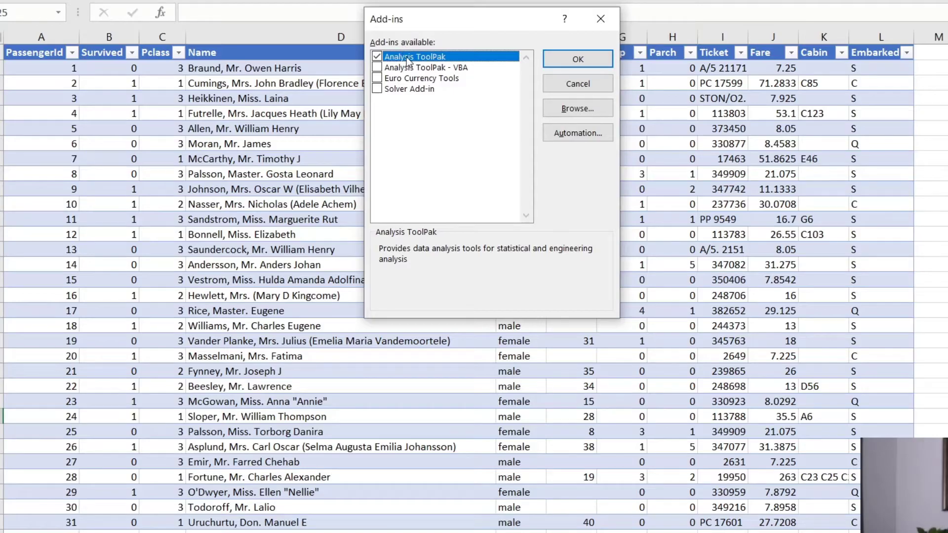
{"action": "left_click", "coordinate": [553, 61]}
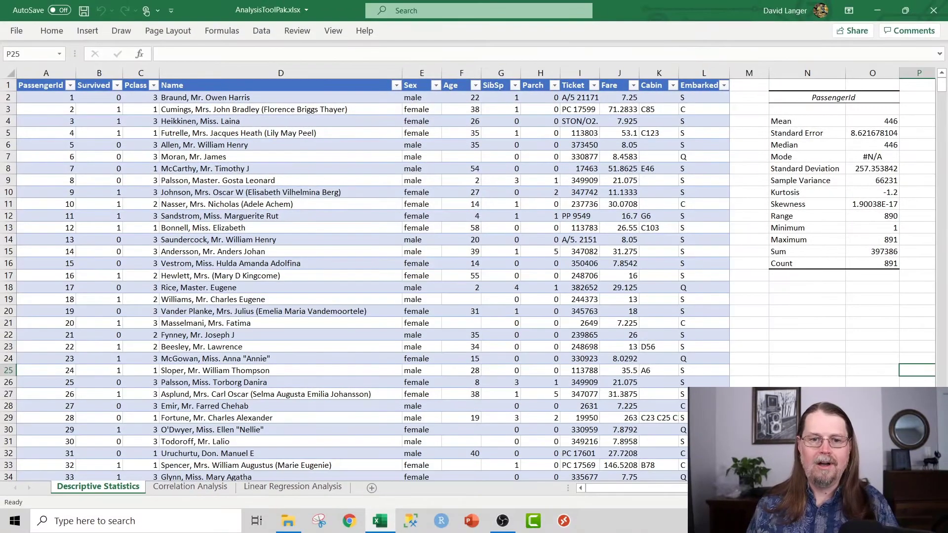
{"action": "left_click", "coordinate": [265, 34]}
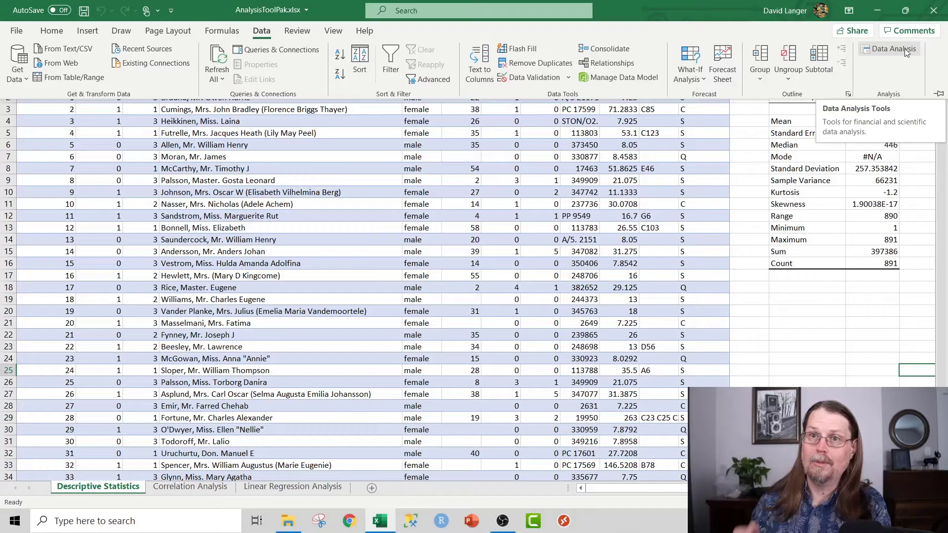
{"action": "left_click", "coordinate": [763, 327]}
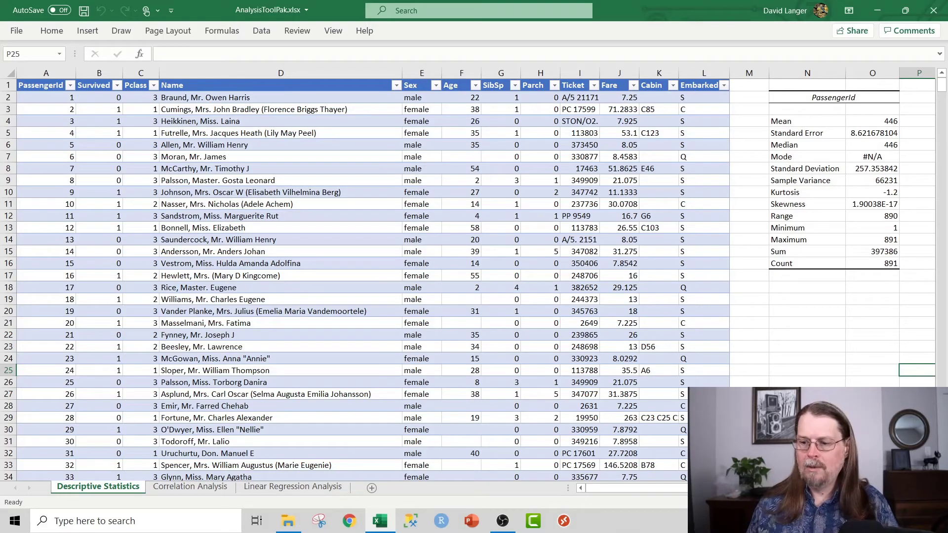
- Scroll right to columns N–U showing the PassengerId, Pclass and Age summary tables
{"action": "scroll", "coordinate": [474, 277], "scroll_direction": "right", "scroll_amount": 10}
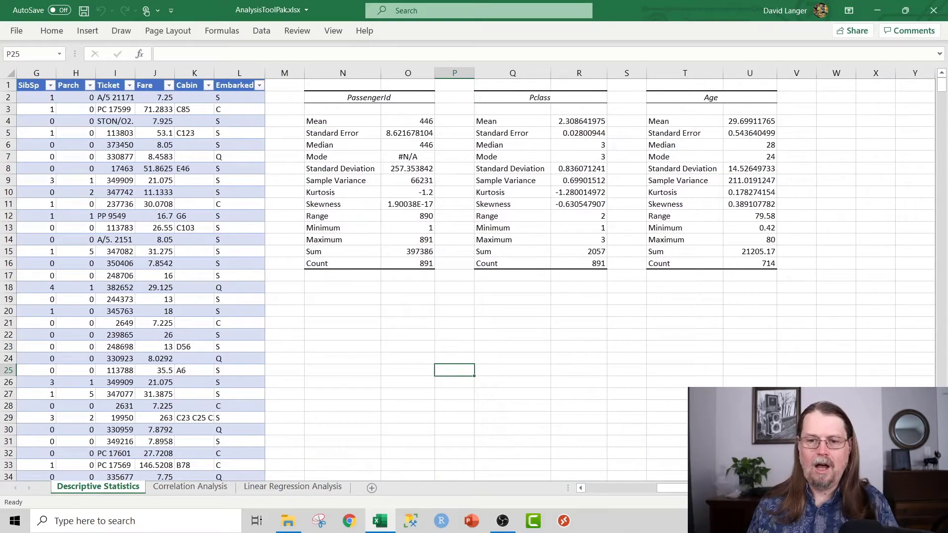
{"action": "scroll", "coordinate": [444, 326], "scroll_direction": "right", "scroll_amount": 3}
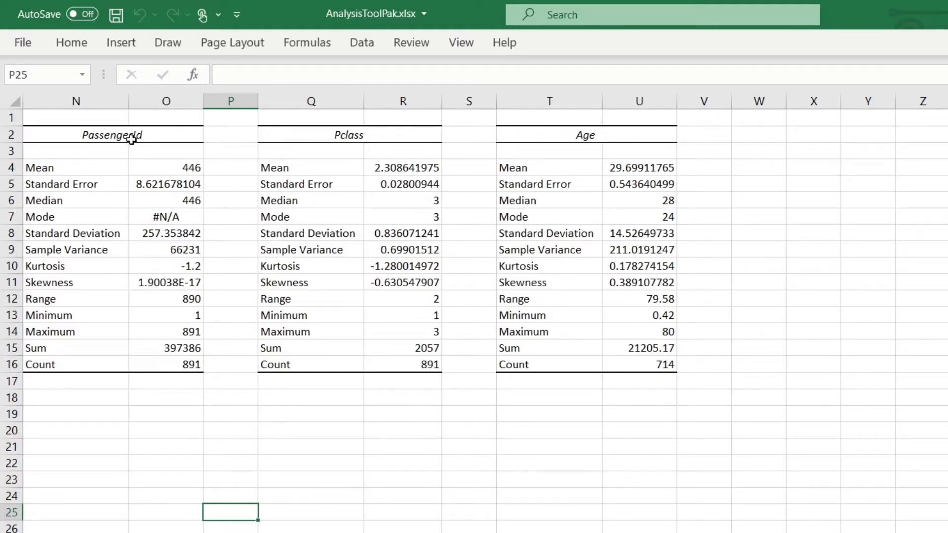
{"action": "left_click", "coordinate": [100, 137]}
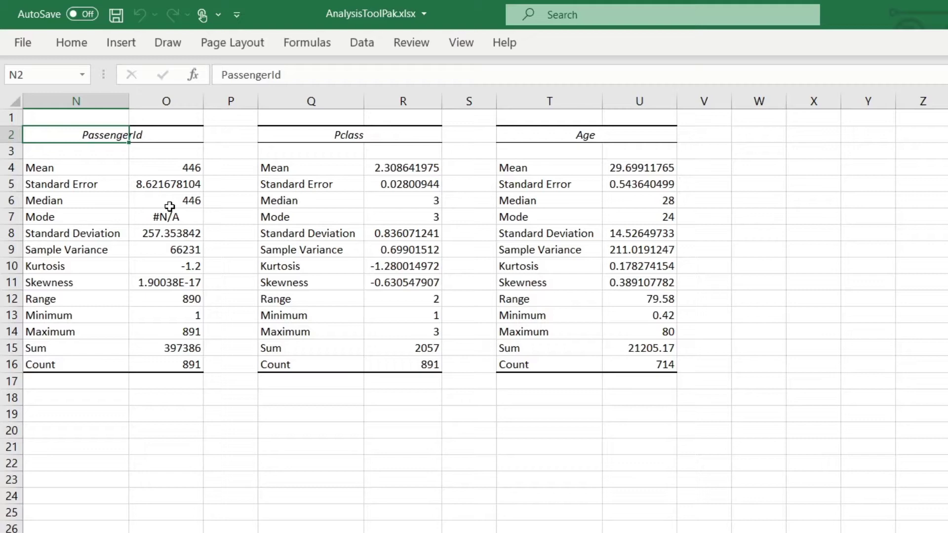
{"action": "left_click", "coordinate": [169, 217]}
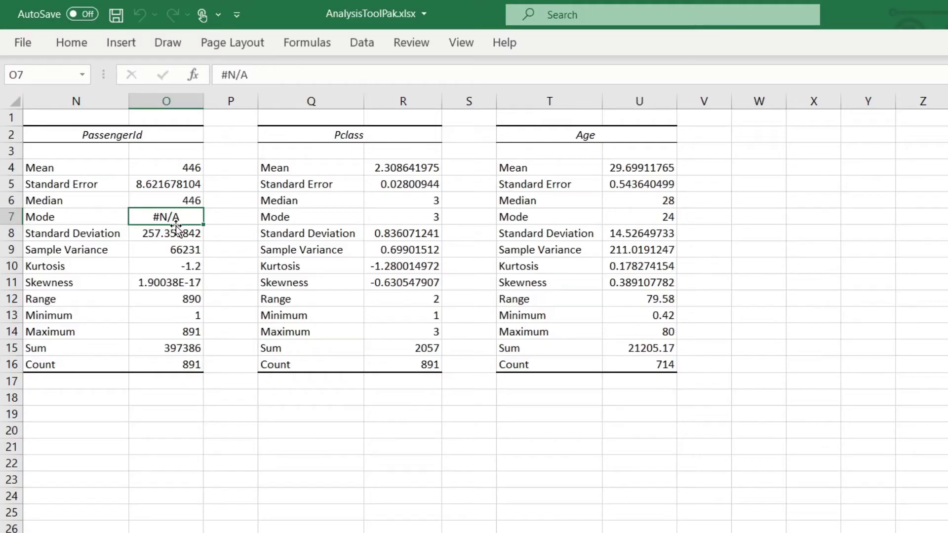
{"action": "left_click", "coordinate": [164, 319]}
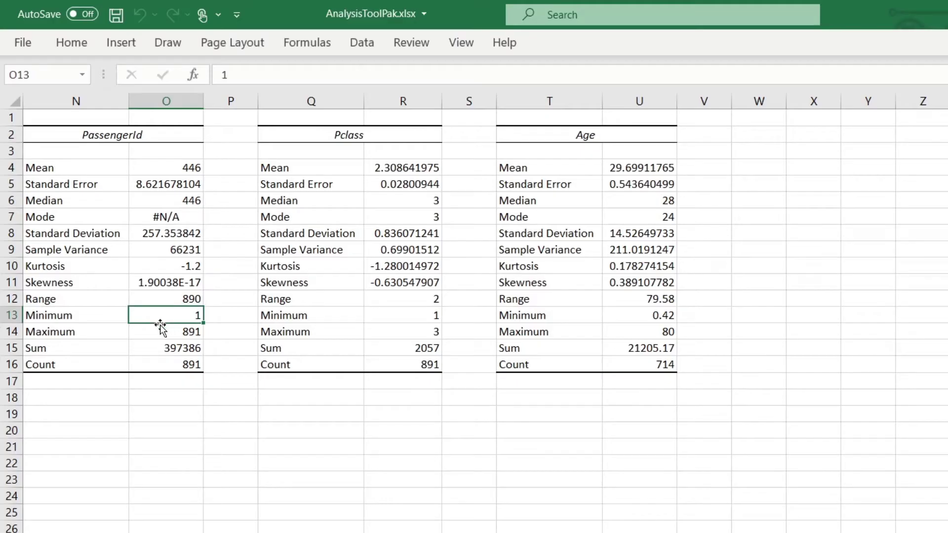
{"action": "left_click", "coordinate": [154, 338]}
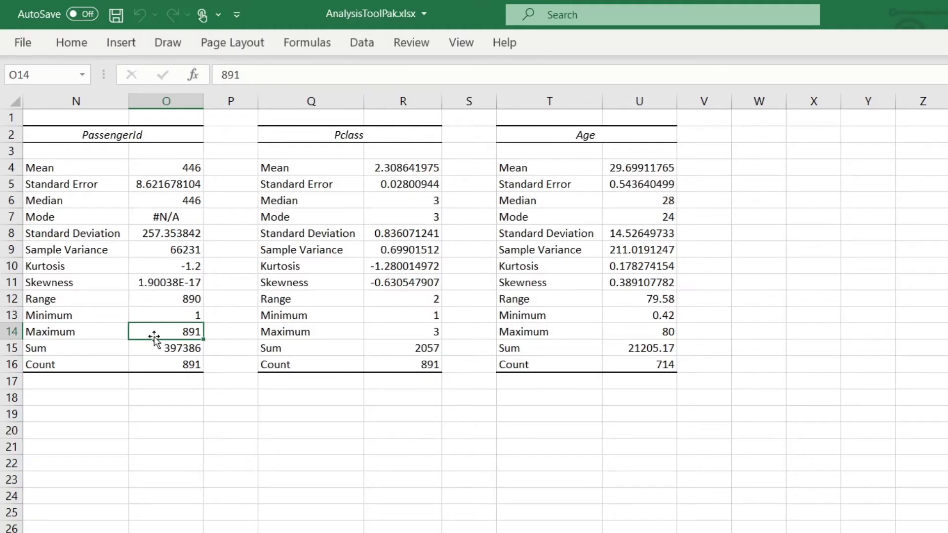
{"action": "left_click", "coordinate": [191, 169]}
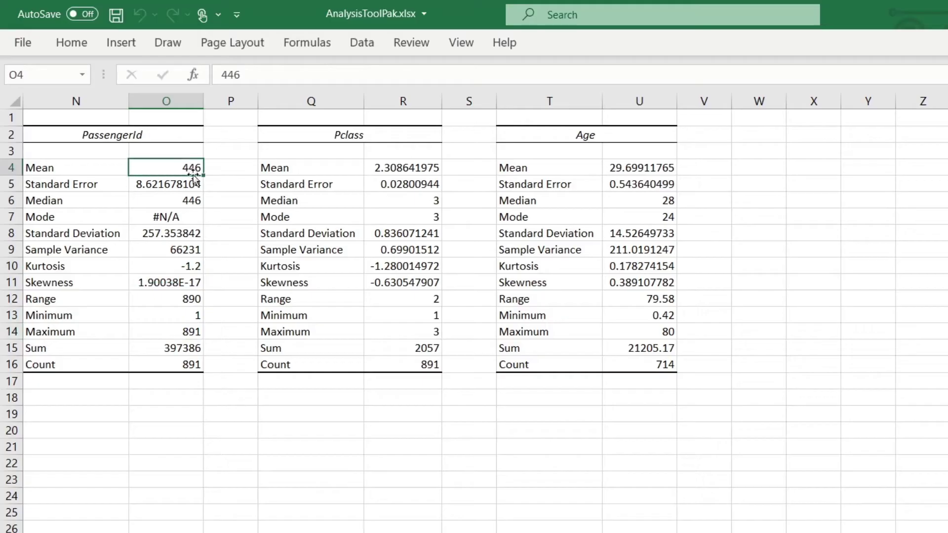
{"action": "left_click", "coordinate": [190, 202]}
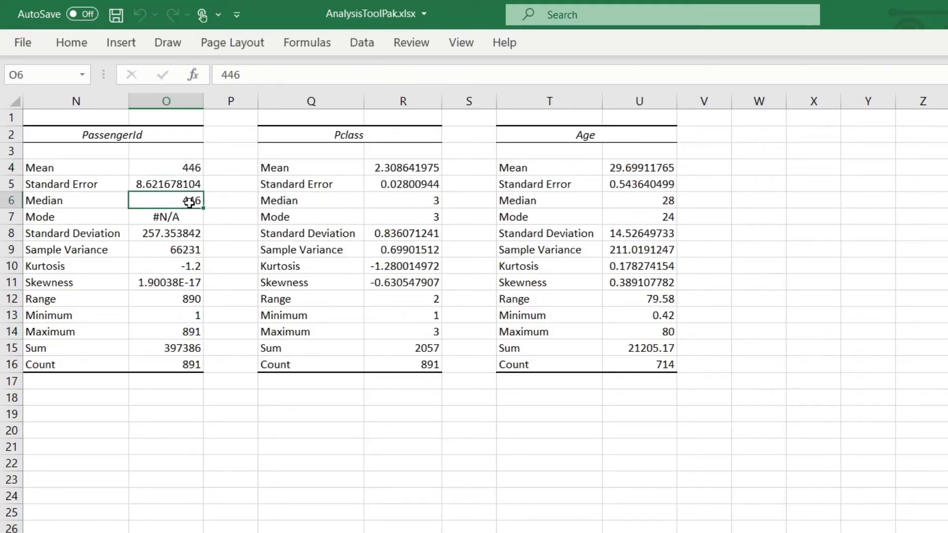
{"action": "left_click", "coordinate": [187, 220]}
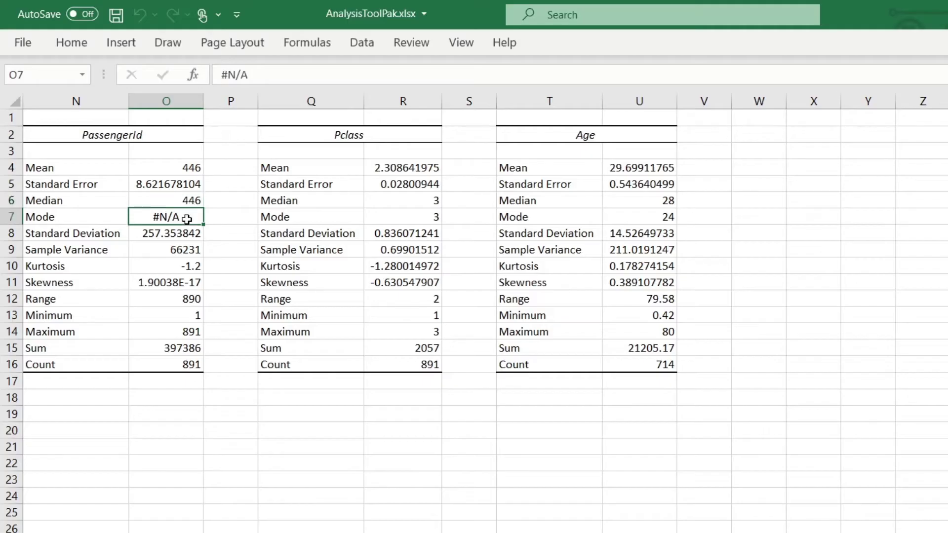
{"action": "left_click", "coordinate": [188, 170]}
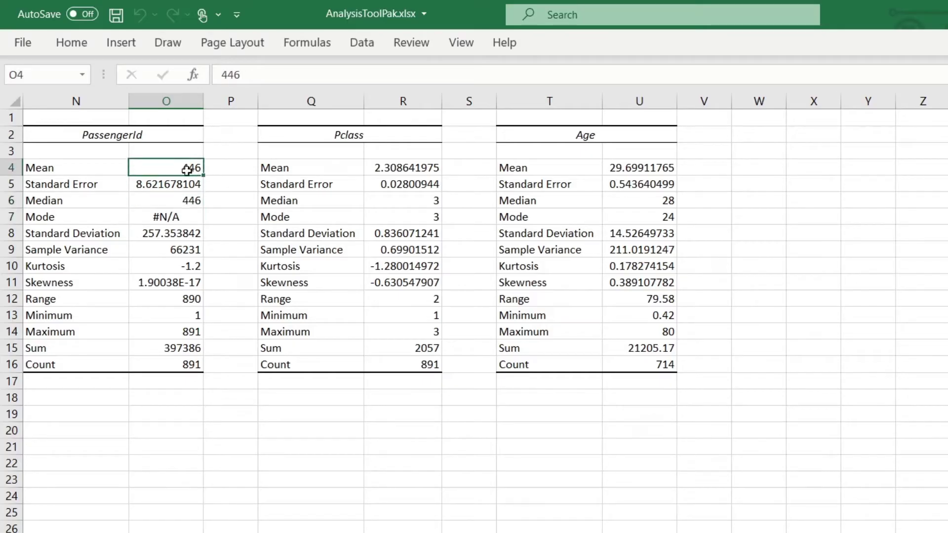
{"action": "left_click", "coordinate": [186, 202]}
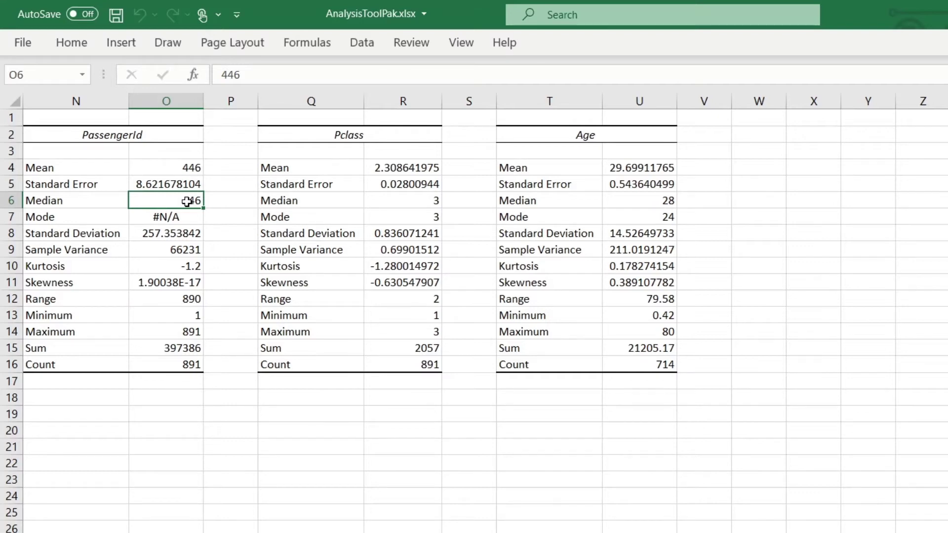
{"action": "left_click", "coordinate": [165, 335]}
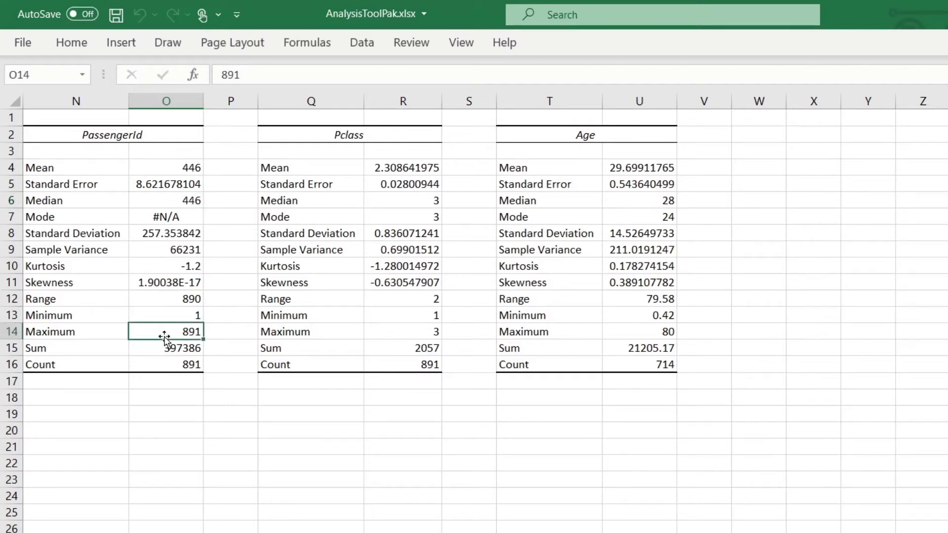
{"action": "left_click", "coordinate": [165, 366]}
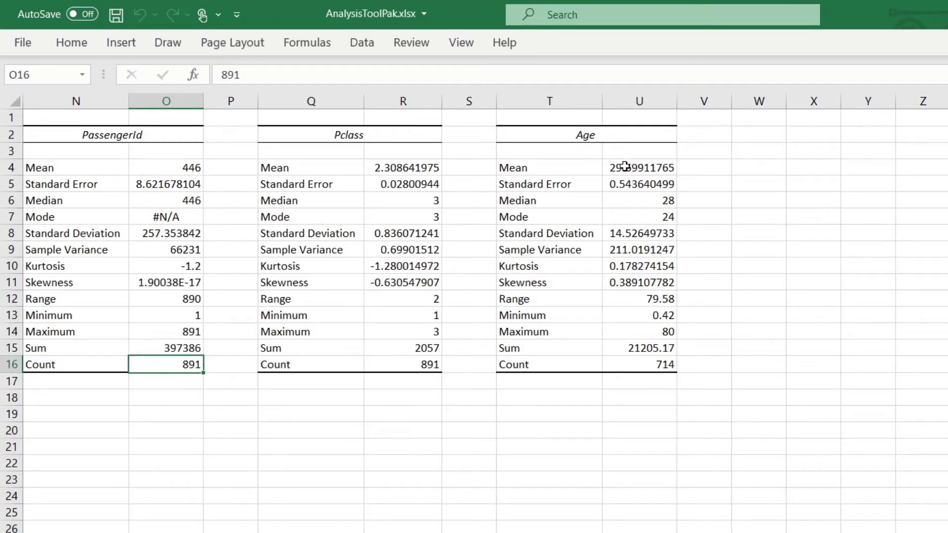
{"action": "left_click", "coordinate": [585, 135]}
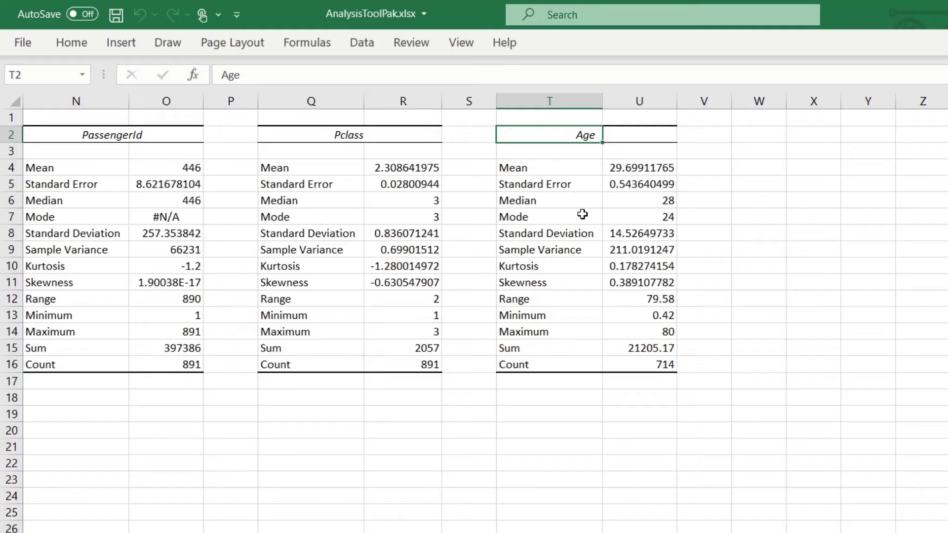
{"action": "left_click", "coordinate": [177, 368]}
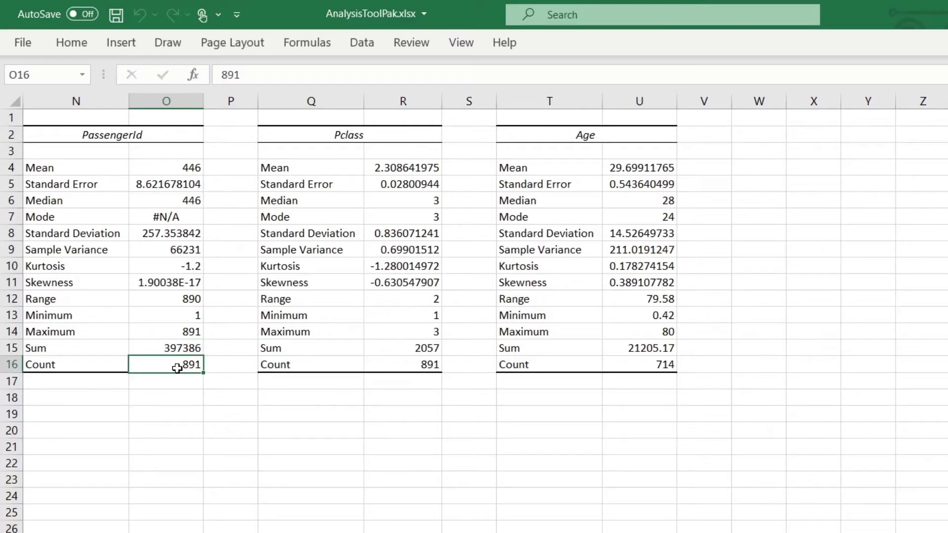
{"action": "left_click", "coordinate": [654, 366]}
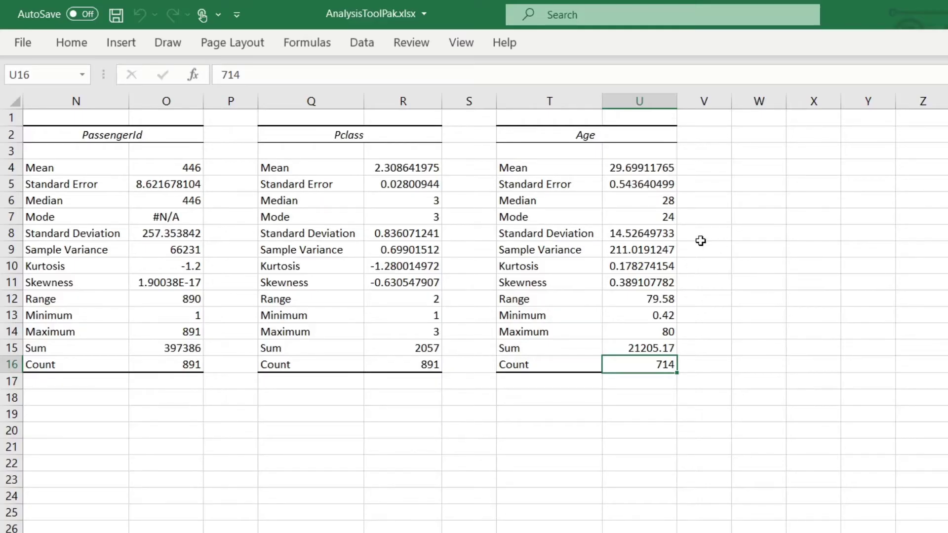
{"action": "left_click", "coordinate": [647, 320]}
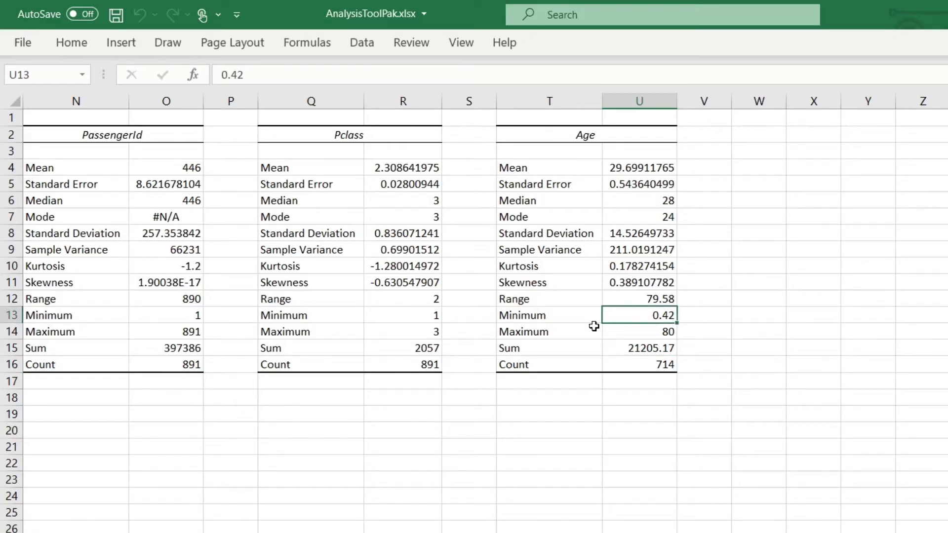
{"action": "left_click", "coordinate": [622, 336]}
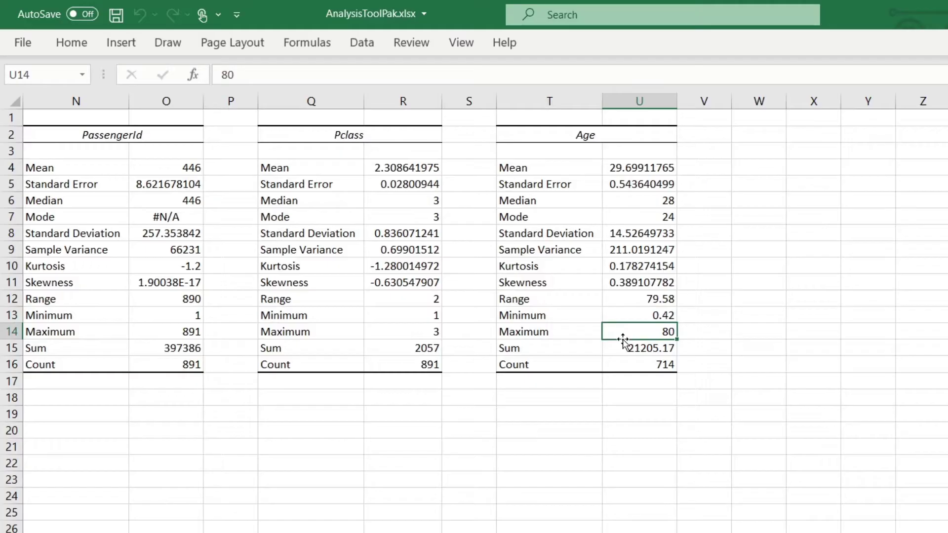
{"action": "left_click", "coordinate": [651, 170]}
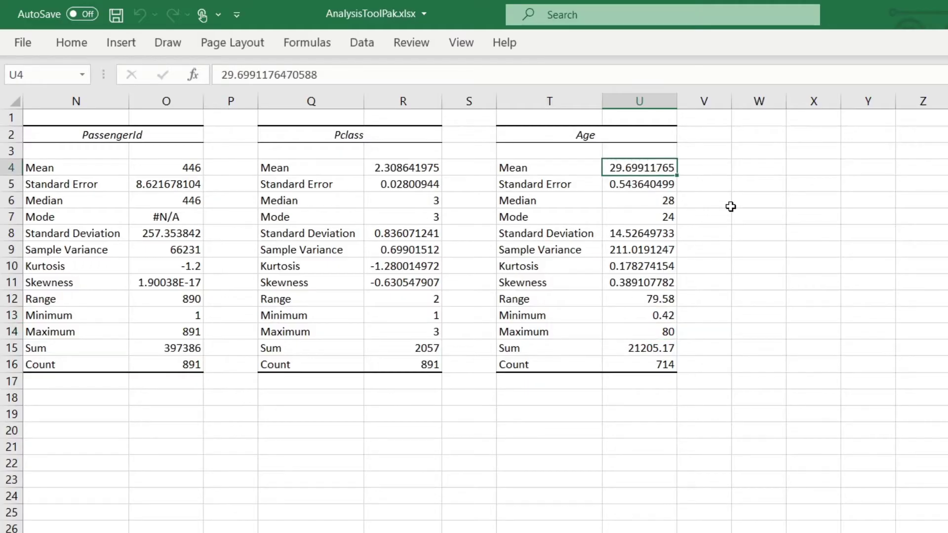
{"action": "left_click", "coordinate": [634, 203]}
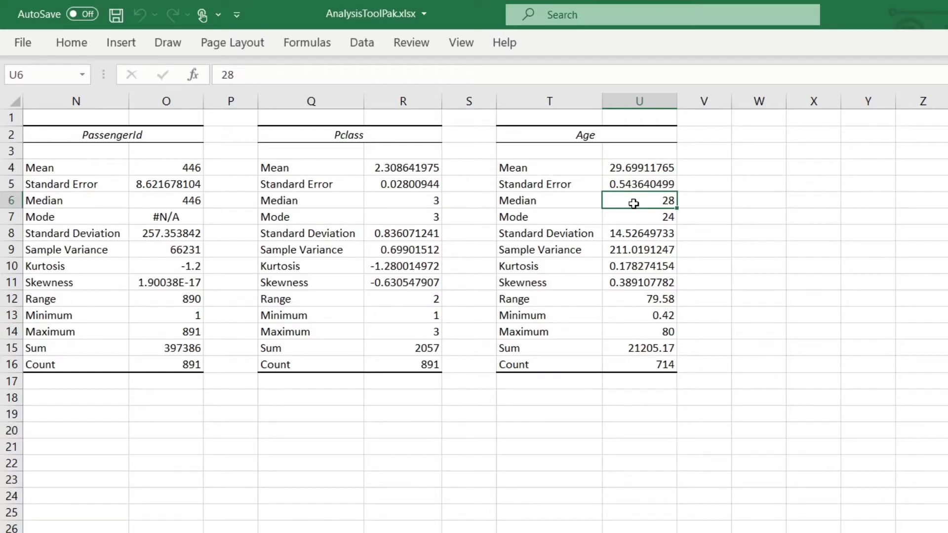
{"action": "left_click", "coordinate": [621, 336]}
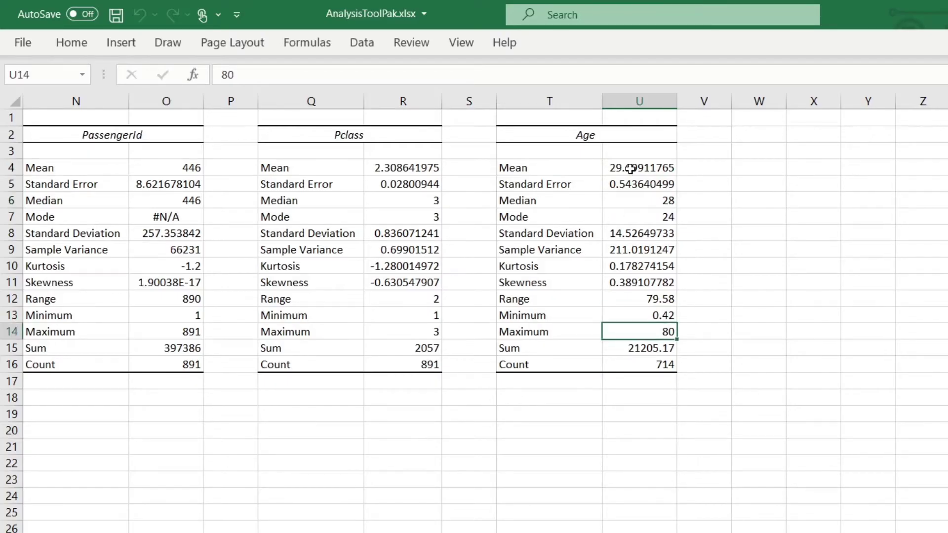
{"action": "left_click", "coordinate": [631, 169]}
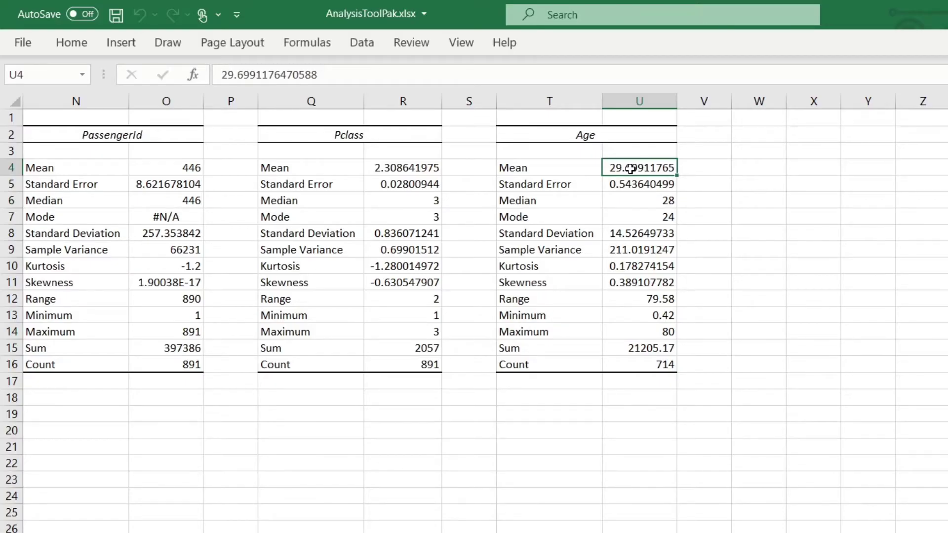
{"action": "left_click", "coordinate": [629, 216]}
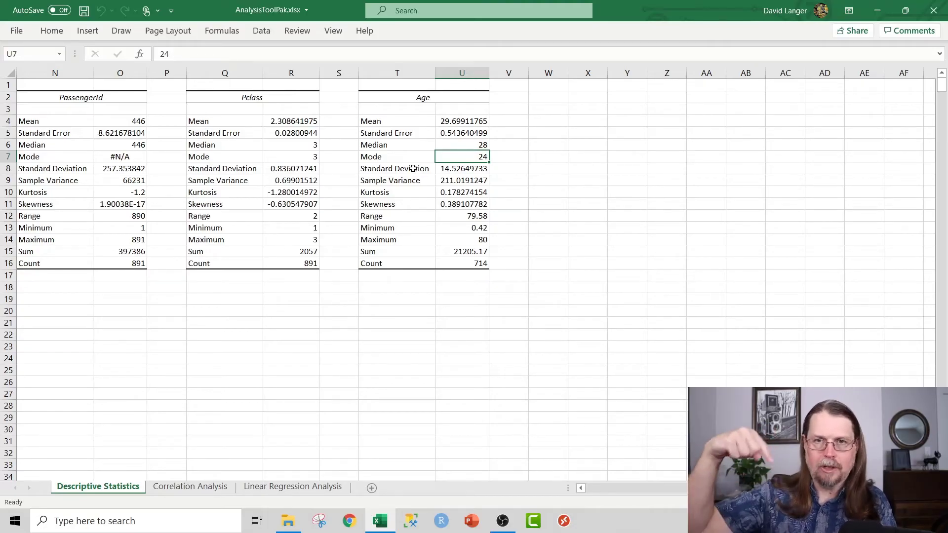
- Switch to the Correlation Analysis sheet and scroll right to the iris correlation matrix
{"action": "left_click", "coordinate": [192, 489]}
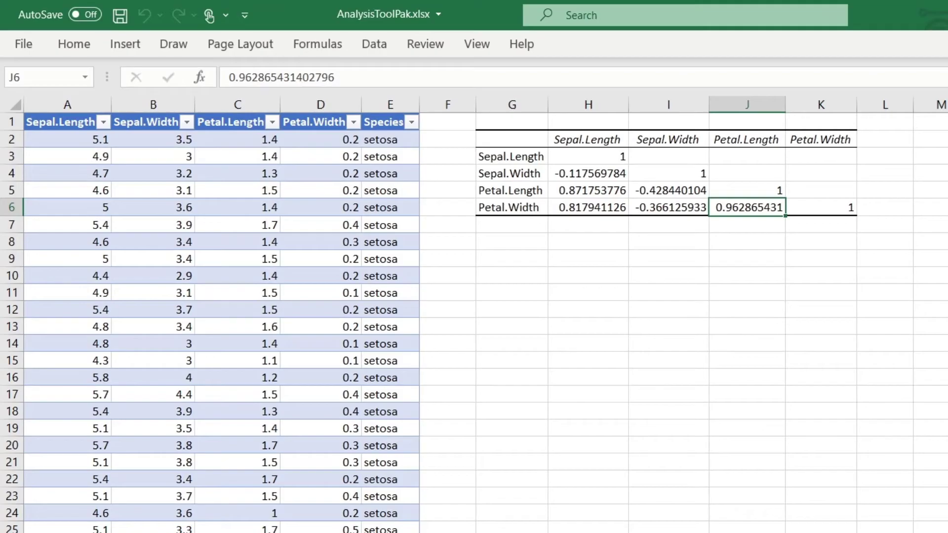
{"action": "scroll", "coordinate": [474, 316], "scroll_direction": "right", "scroll_amount": 3}
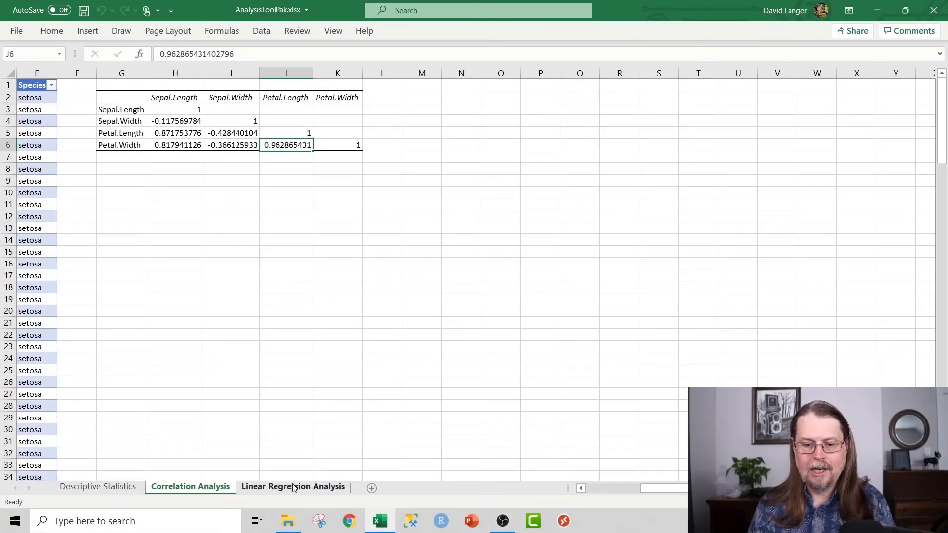
- Open the Linear Regression Analysis sheet and review the Sales, Google, Facebook and GoogleFacebook columns
{"action": "left_click", "coordinate": [293, 487]}
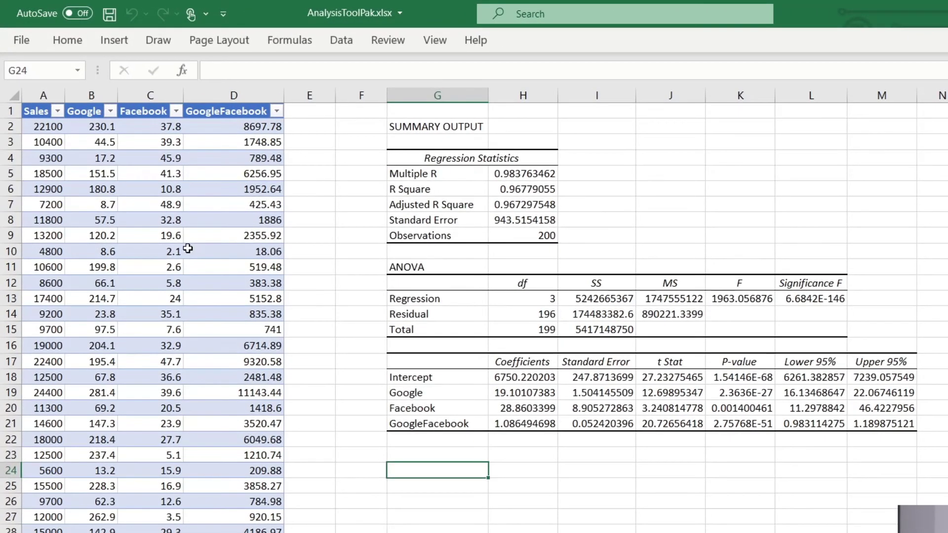
{"action": "left_click", "coordinate": [39, 90]}
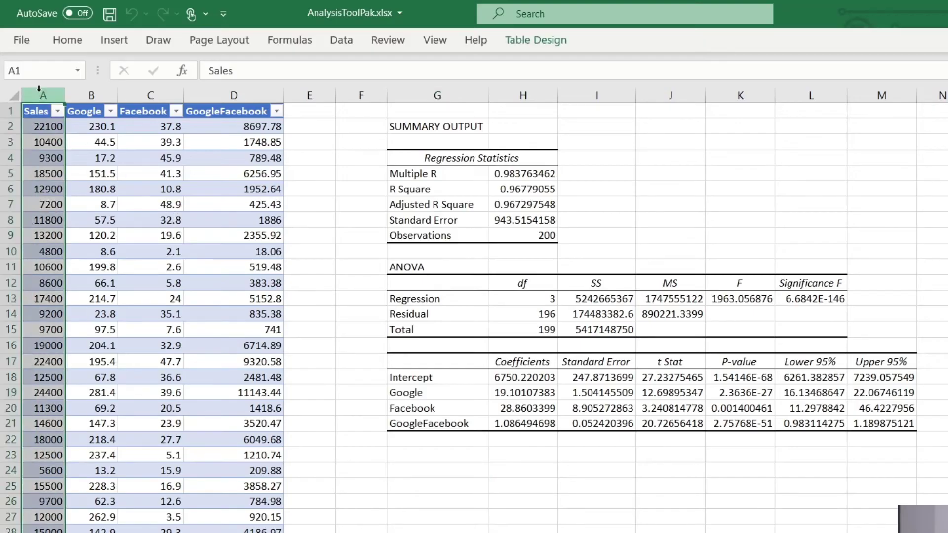
{"action": "left_click", "coordinate": [97, 95]}
{"action": "left_click", "coordinate": [151, 96]}
{"action": "left_click", "coordinate": [205, 98]}
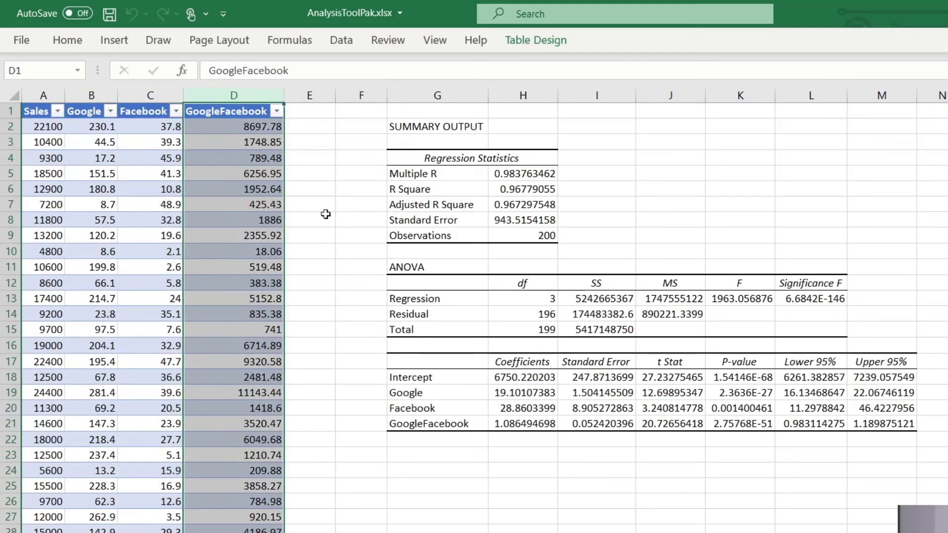
{"action": "left_click", "coordinate": [472, 131]}
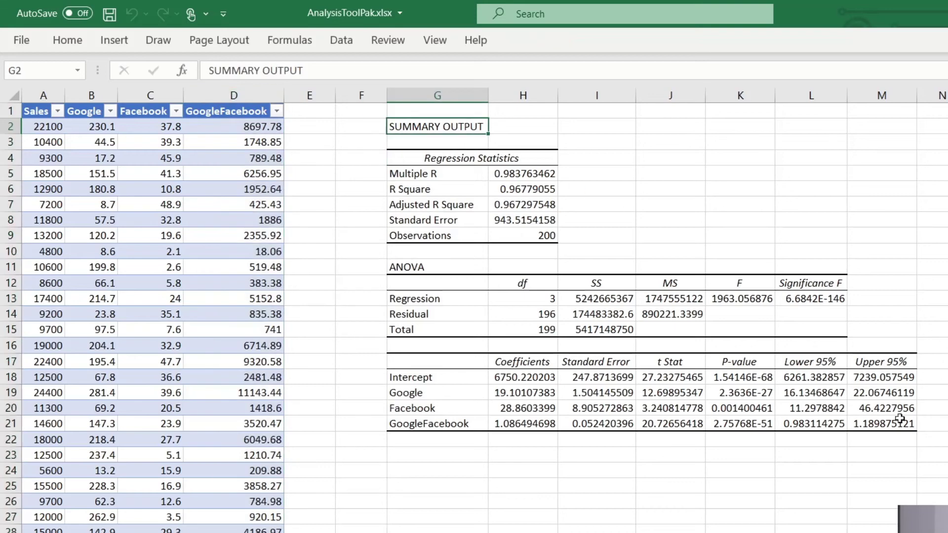
{"action": "left_click", "coordinate": [884, 427], "text": "shift"}
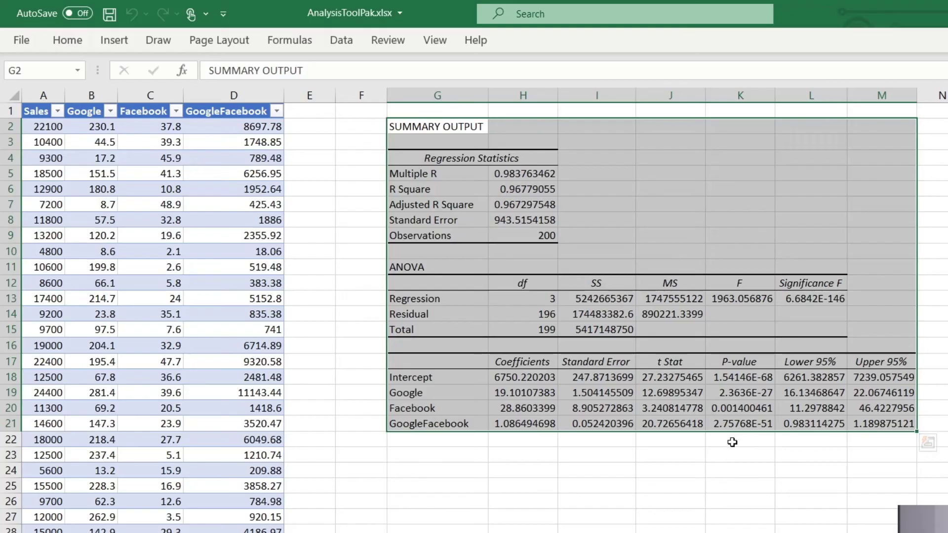
{"action": "left_click", "coordinate": [522, 455]}
{"action": "left_click", "coordinate": [521, 424]}
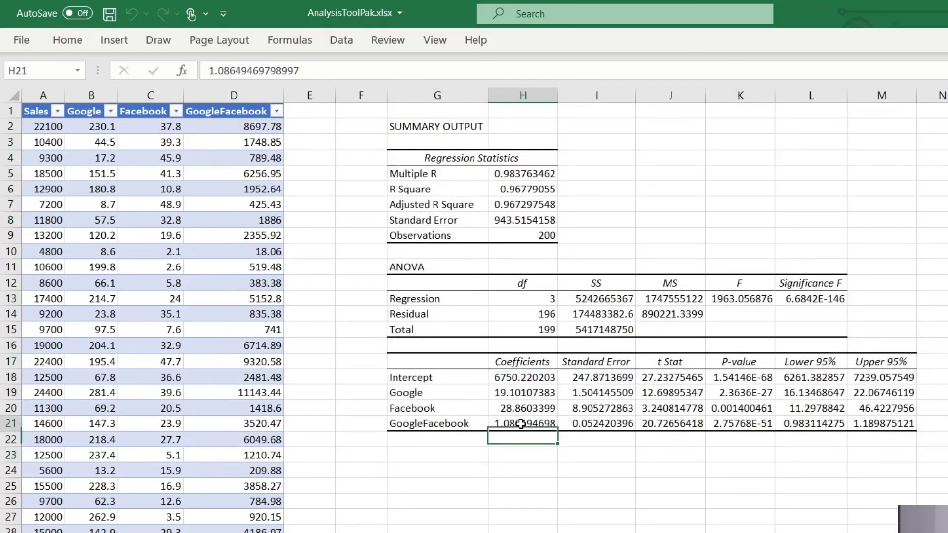